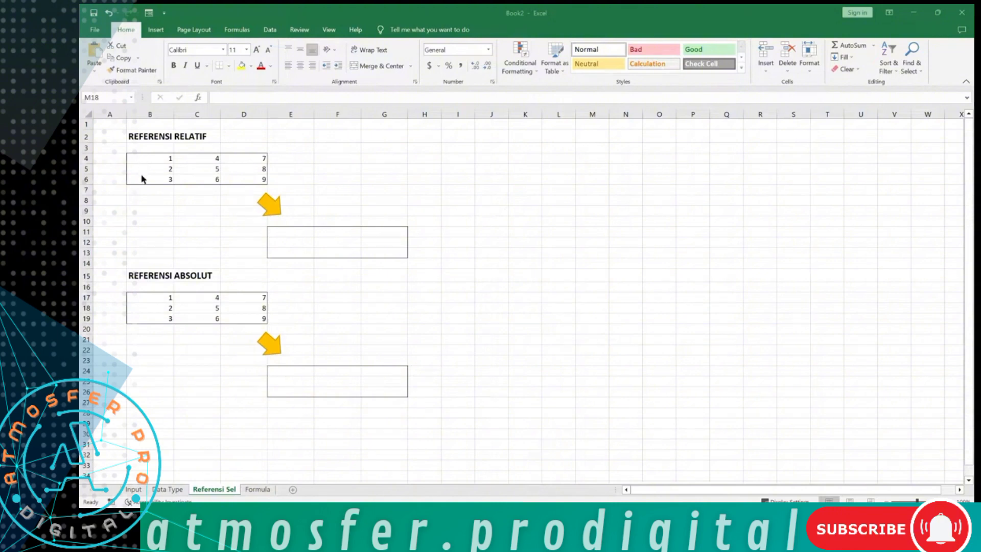
Enter the relative reference =B4 in cell E11 of the REFERENSI RELATIF block
{"action": "left_click", "coordinate": [306, 232]}
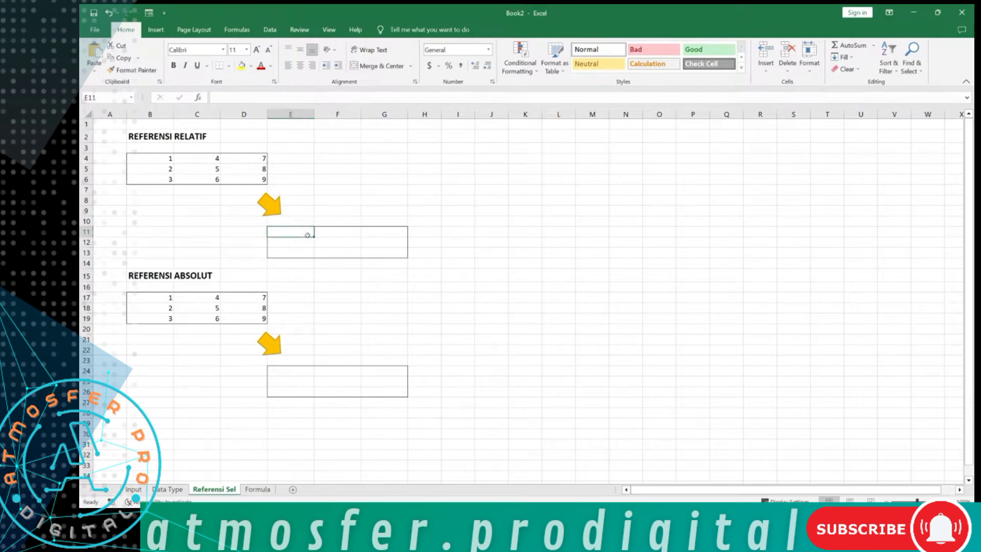
{"action": "type", "text": "="}
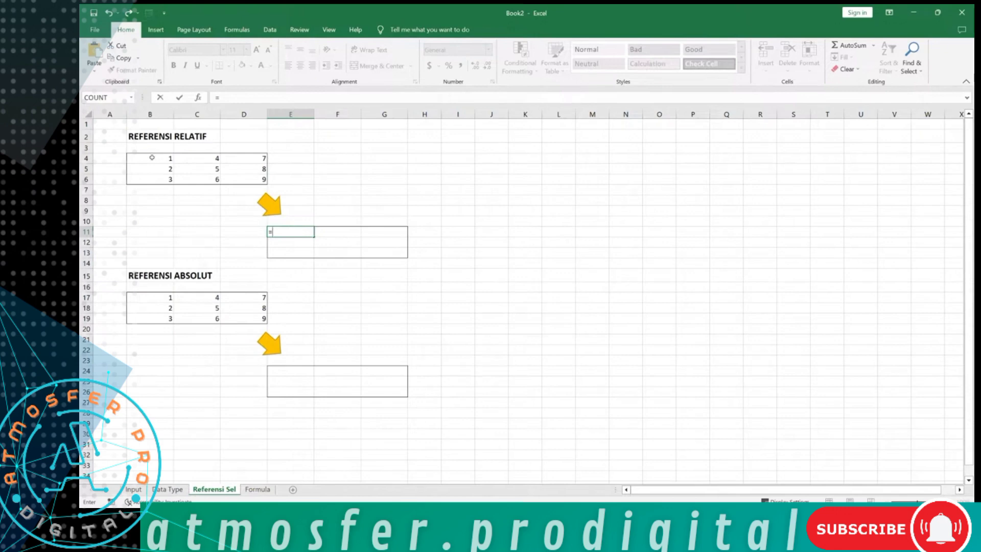
{"action": "left_click", "coordinate": [152, 157]}
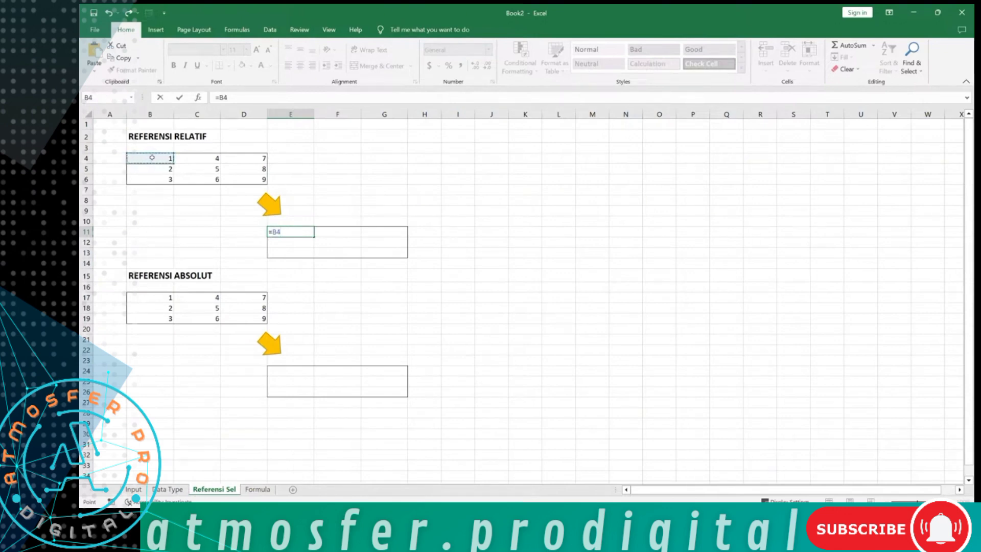
{"action": "key", "text": "Return"}
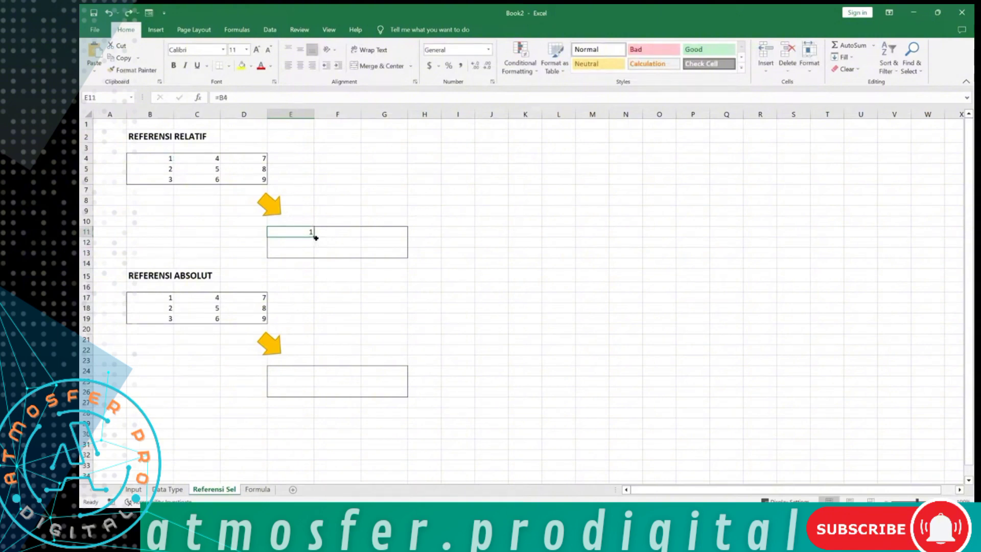
Fill the E11 formula across to column G and down to row 13, using Fill Without Formatting to keep the box borders
{"action": "left_click_drag", "start_coordinate": [314, 237], "coordinate": [407, 238]}
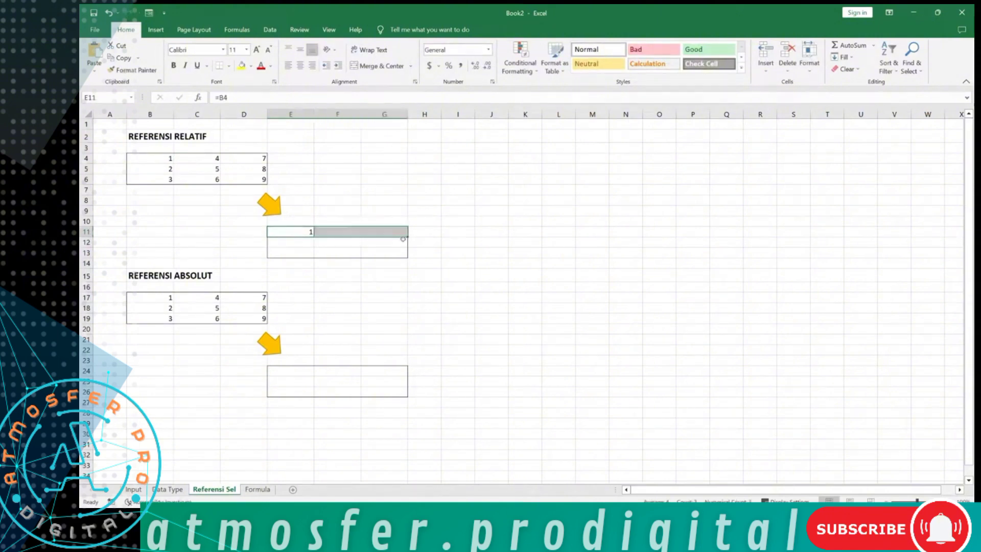
{"action": "left_click", "coordinate": [418, 244]}
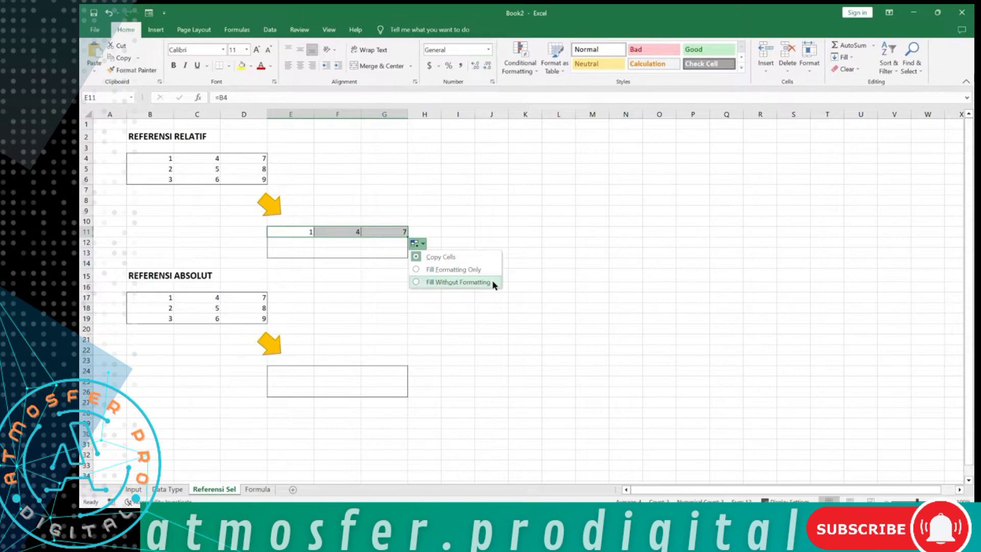
{"action": "left_click", "coordinate": [492, 280]}
{"action": "left_click_drag", "start_coordinate": [407, 237], "coordinate": [408, 256]}
{"action": "left_click", "coordinate": [417, 265]}
{"action": "left_click", "coordinate": [459, 303]}
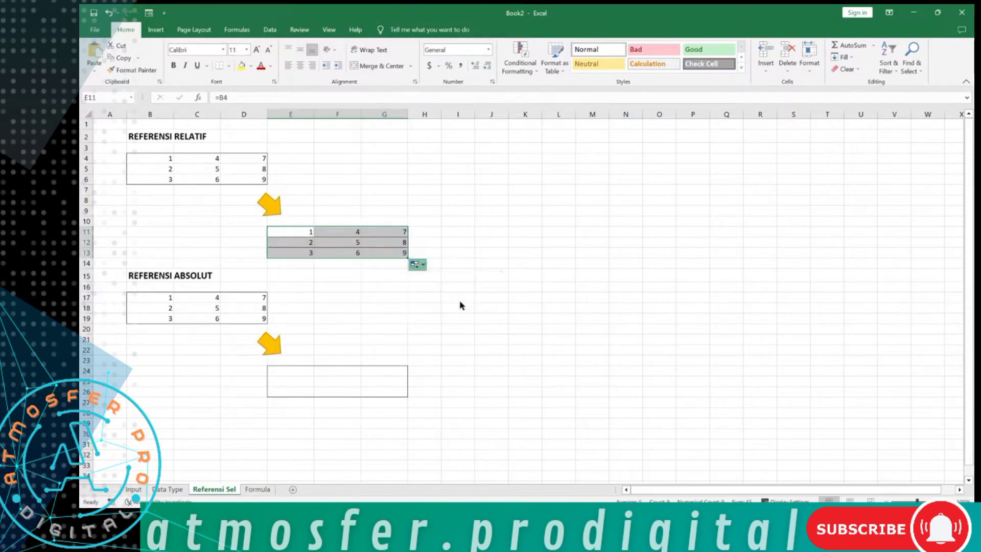
{"action": "left_click", "coordinate": [491, 318]}
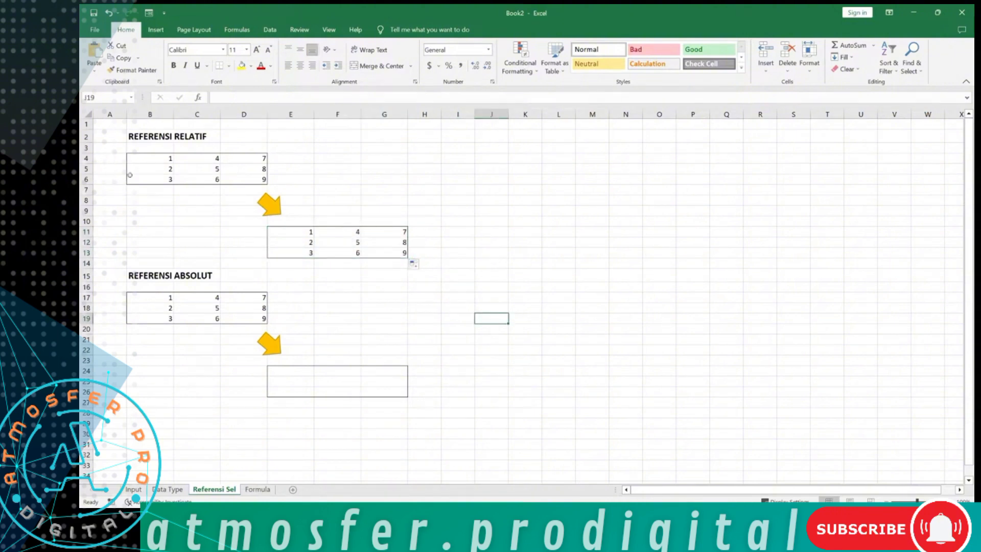
Replace the REFERENSI RELATIF source values in B4:D4 with 10, 20 and 30
{"action": "left_click", "coordinate": [148, 159]}
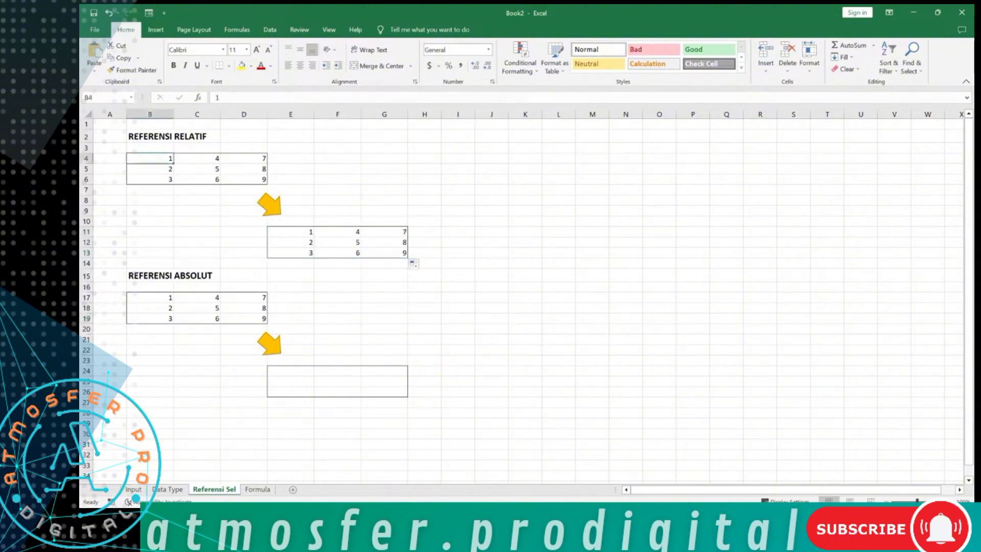
{"action": "type", "text": "10"}
{"action": "key", "text": "Tab"}
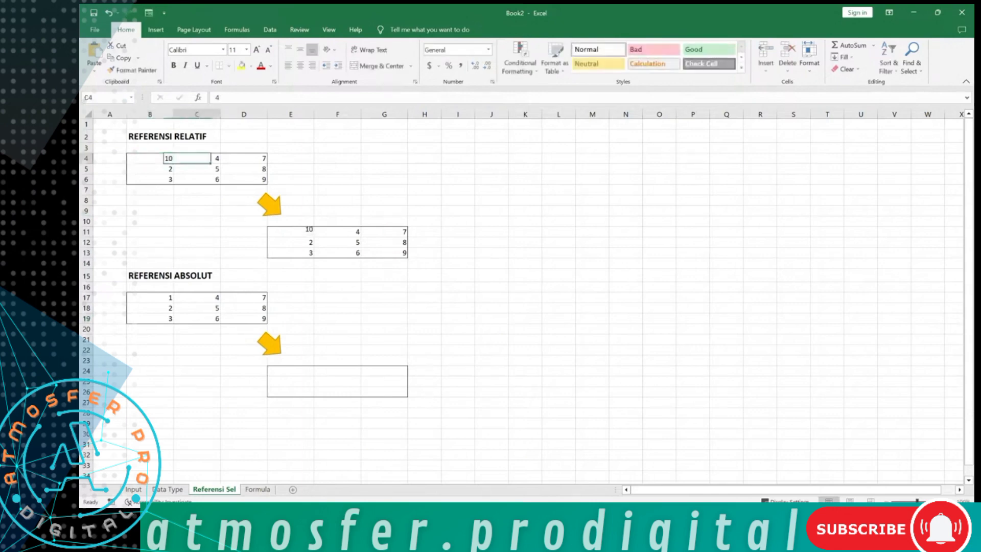
{"action": "type", "text": "20"}
{"action": "key", "text": "Tab"}
{"action": "type", "text": "30"}
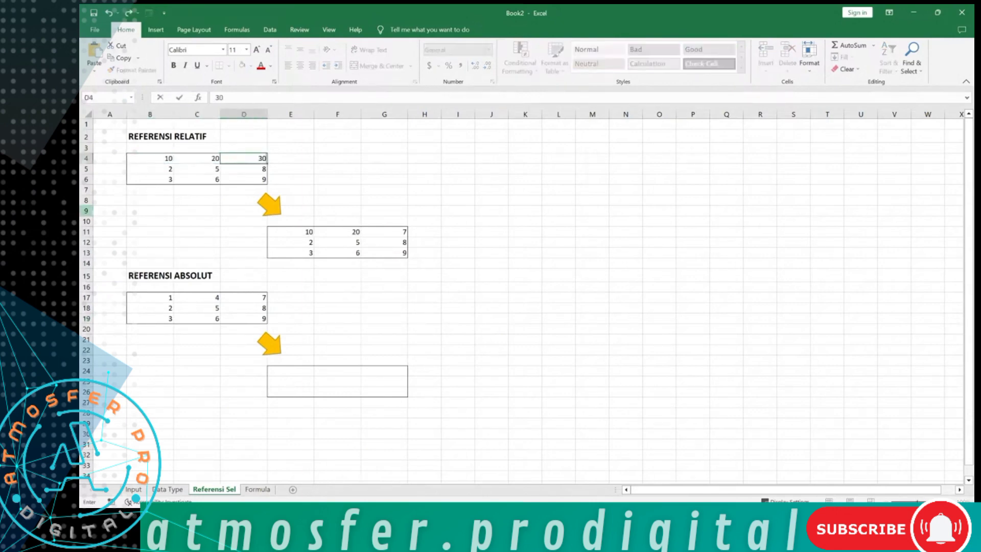
{"action": "key", "text": "Return"}
Replace the second row of source values in B5:D5 with 40, 50 and 60
{"action": "type", "text": "40"}
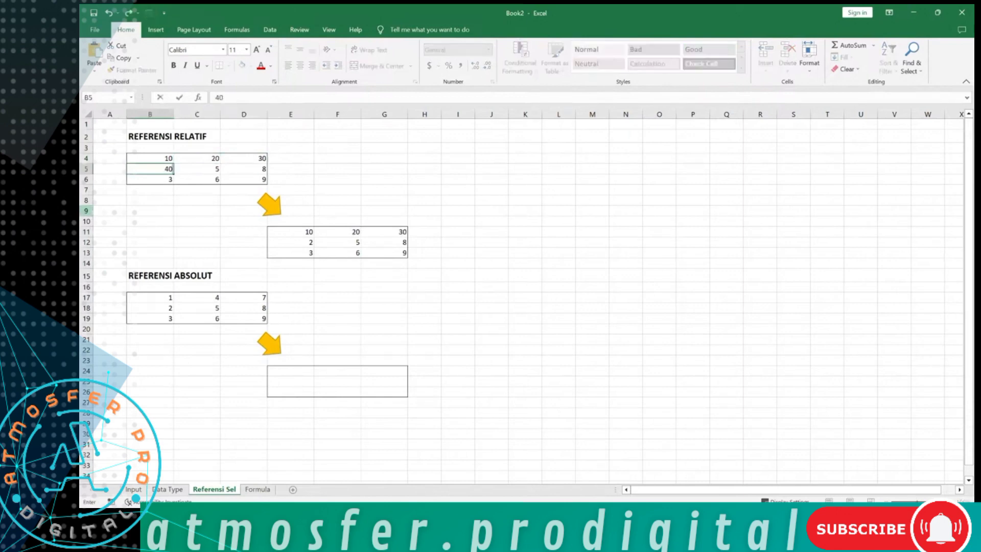
{"action": "key", "text": "Tab"}
{"action": "type", "text": "50"}
{"action": "key", "text": "Tab"}
{"action": "type", "text": "60"}
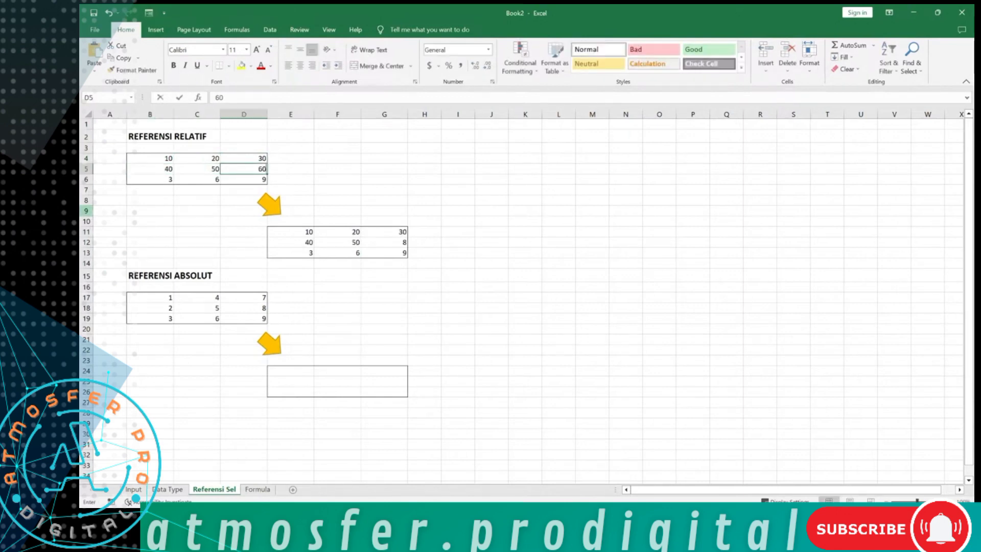
{"action": "key", "text": "Return"}
Replace the third row of source values in B6:D6 with 70, 80 and 90
{"action": "type", "text": "70"}
{"action": "key", "text": "Tab"}
{"action": "type", "text": "80"}
{"action": "key", "text": "Tab"}
{"action": "type", "text": "90"}
{"action": "key", "text": "Return"}
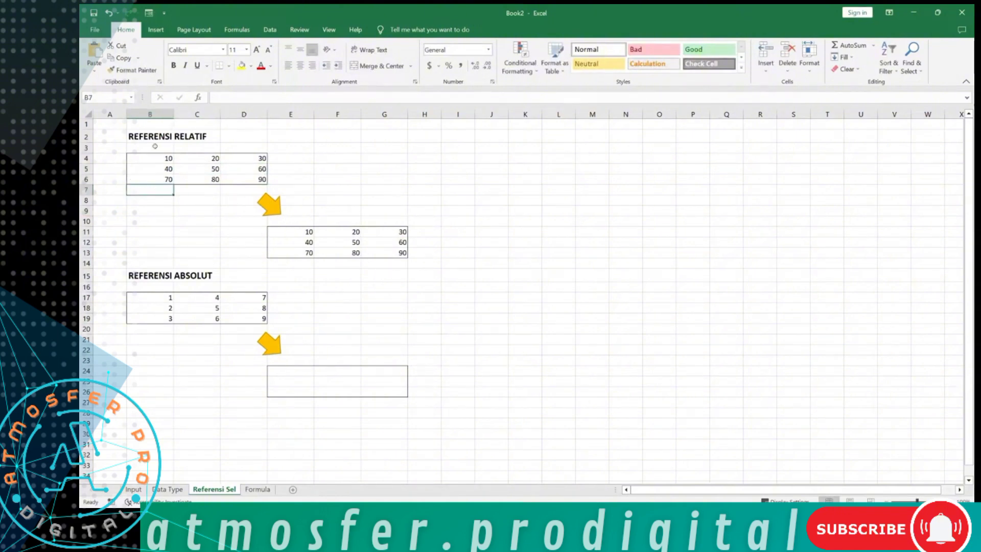
{"action": "left_click", "coordinate": [522, 201]}
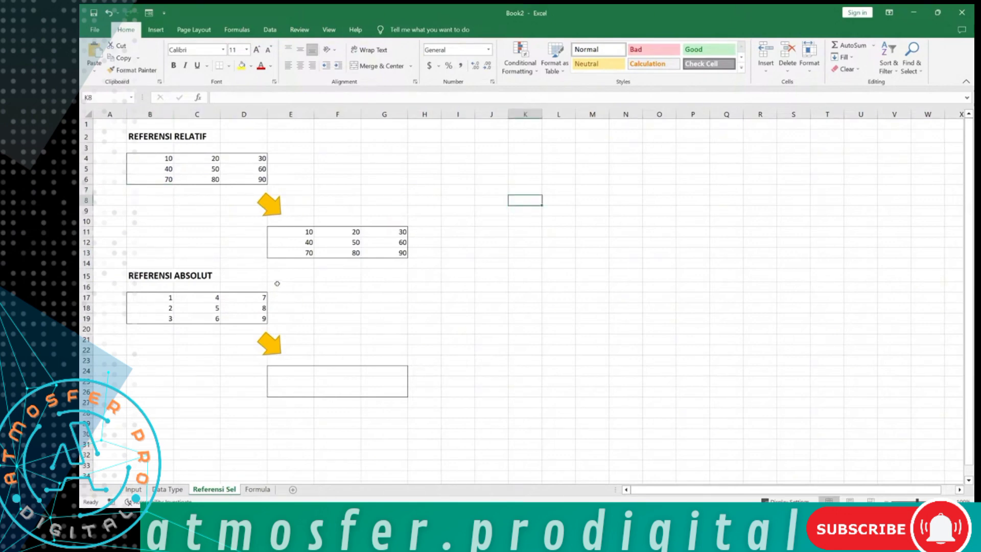
{"action": "left_click", "coordinate": [499, 275]}
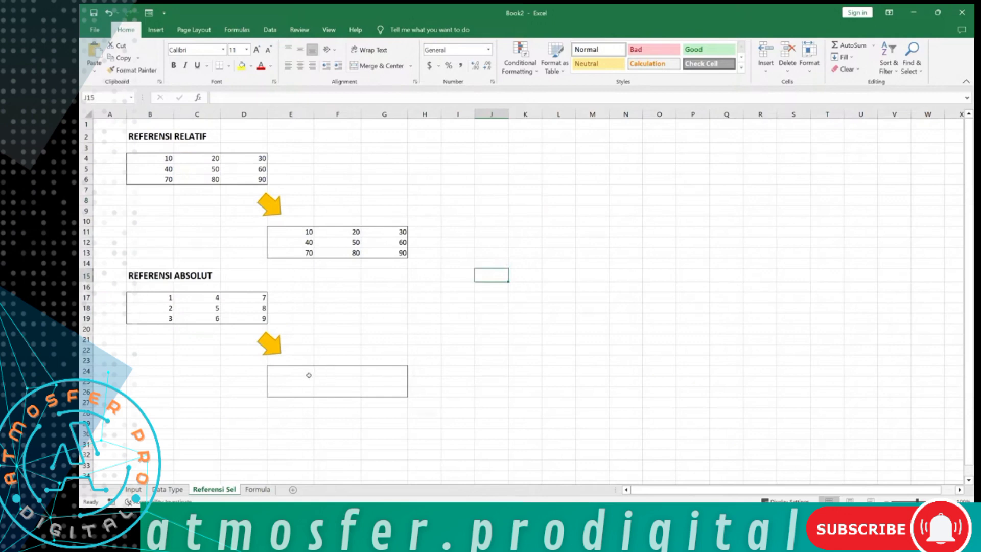
Enter a reference to B17 in cell E24, the first cell of the empty REFERENSI ABSOLUT box
{"action": "left_click_drag", "start_coordinate": [307, 372], "coordinate": [389, 389]}
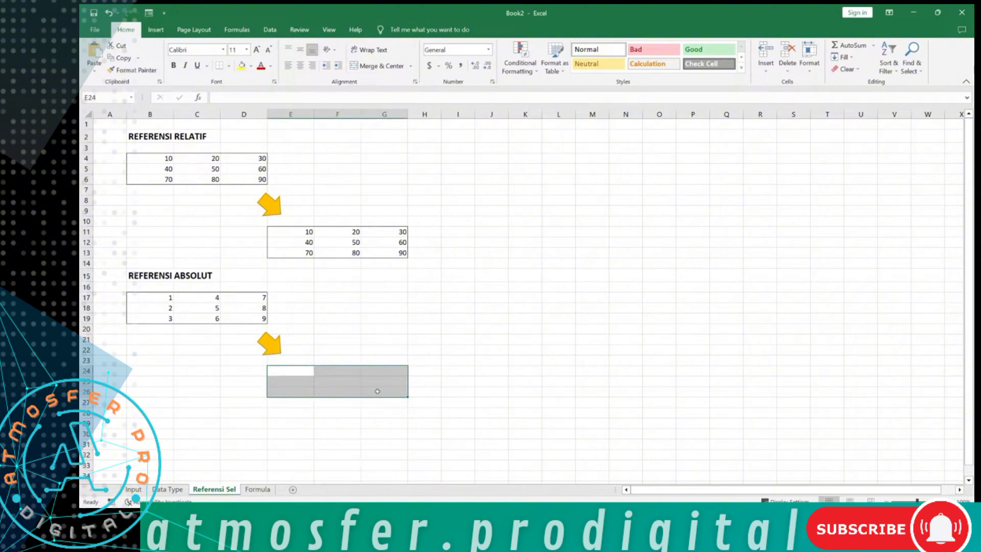
{"action": "left_click", "coordinate": [306, 371]}
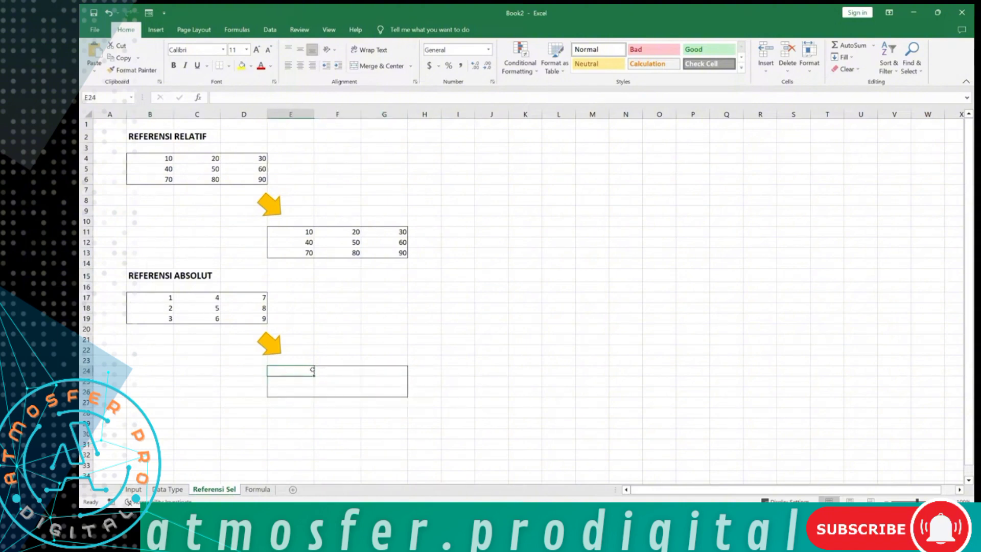
{"action": "type", "text": "="}
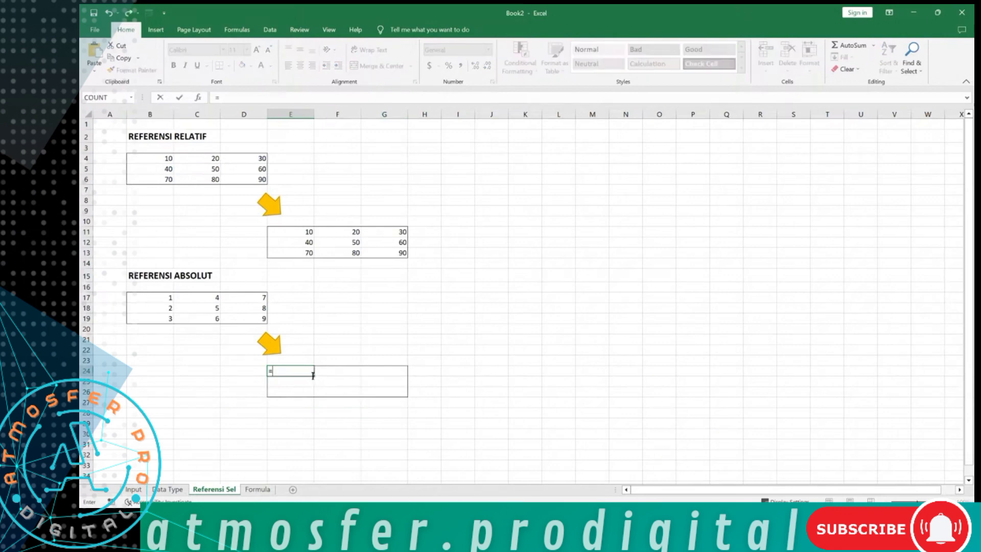
{"action": "left_click", "coordinate": [171, 297]}
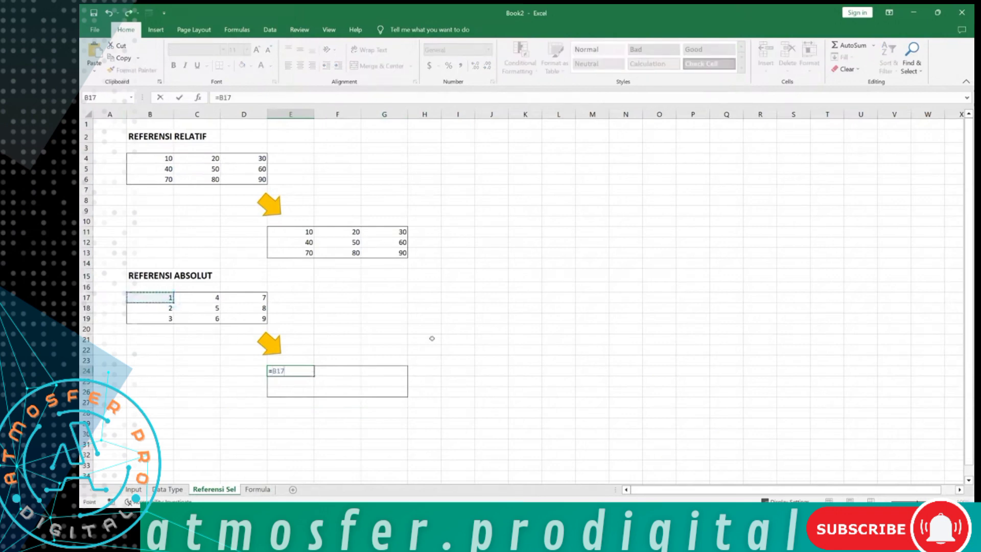
{"action": "key", "text": "Return"}
{"action": "key", "text": "Up"}
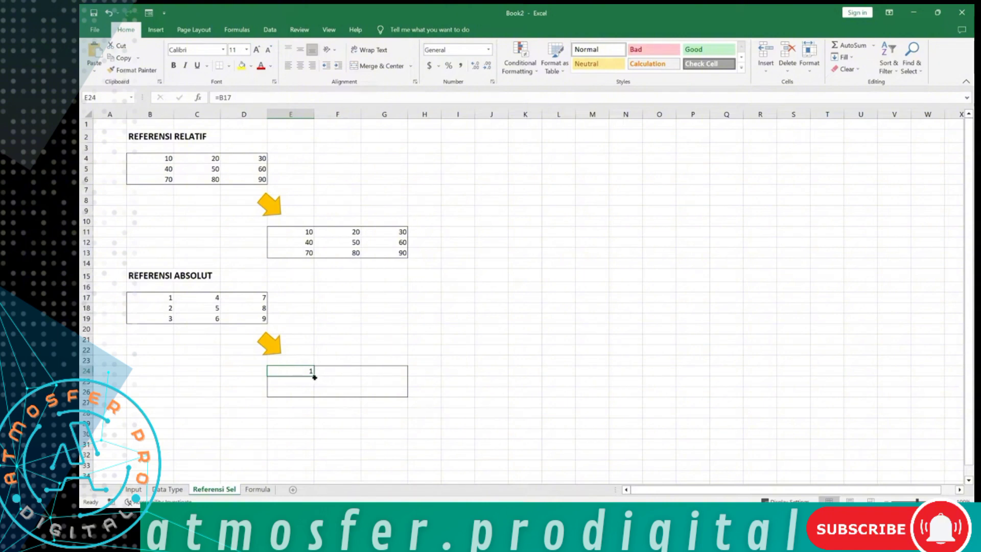
Make the reference in E24 absolute by changing its formula to =$B$17
{"action": "left_click", "coordinate": [222, 97]}
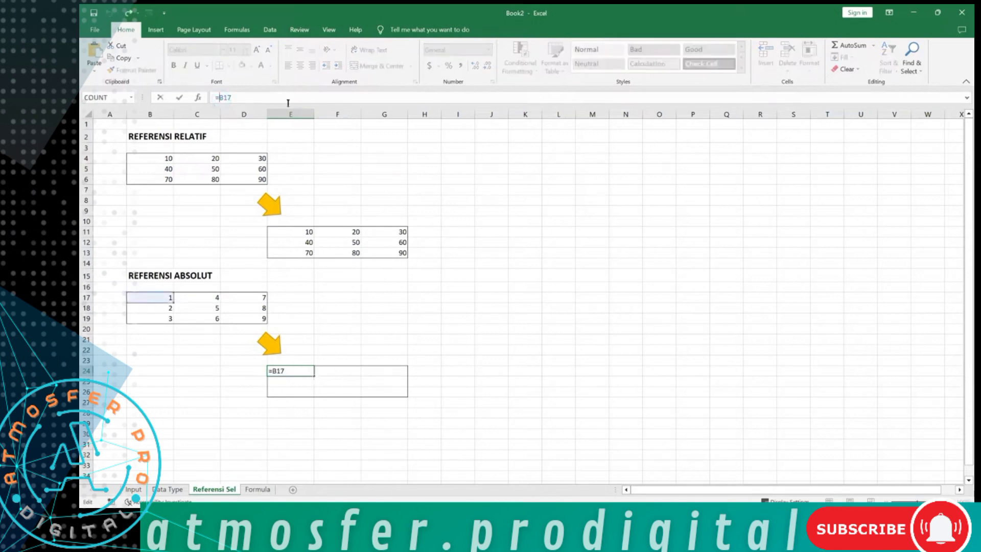
{"action": "type", "text": "$B$"}
{"action": "key", "text": "Return"}
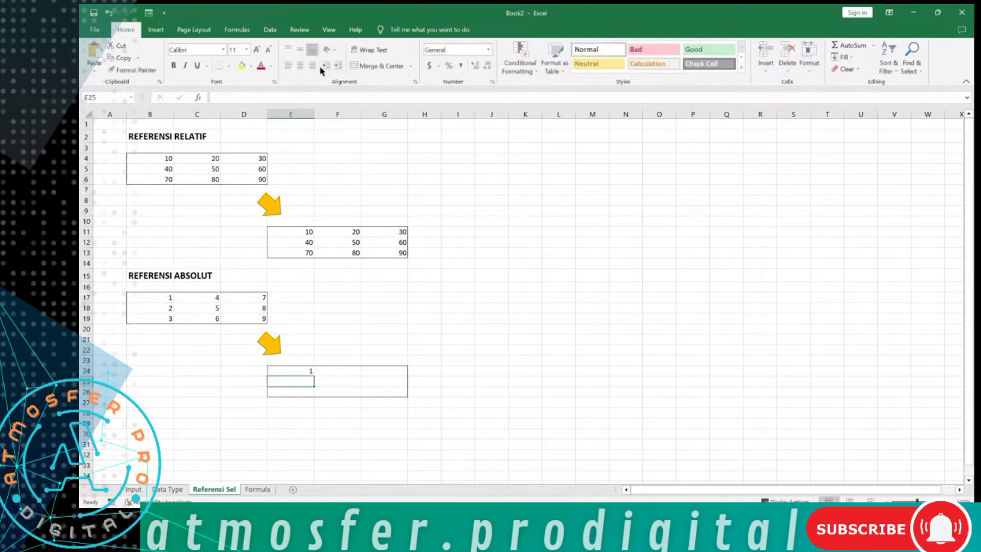
Fill the absolute formula from E24 across to column G and down to row 26, using Fill Without Formatting
{"action": "left_click", "coordinate": [305, 370]}
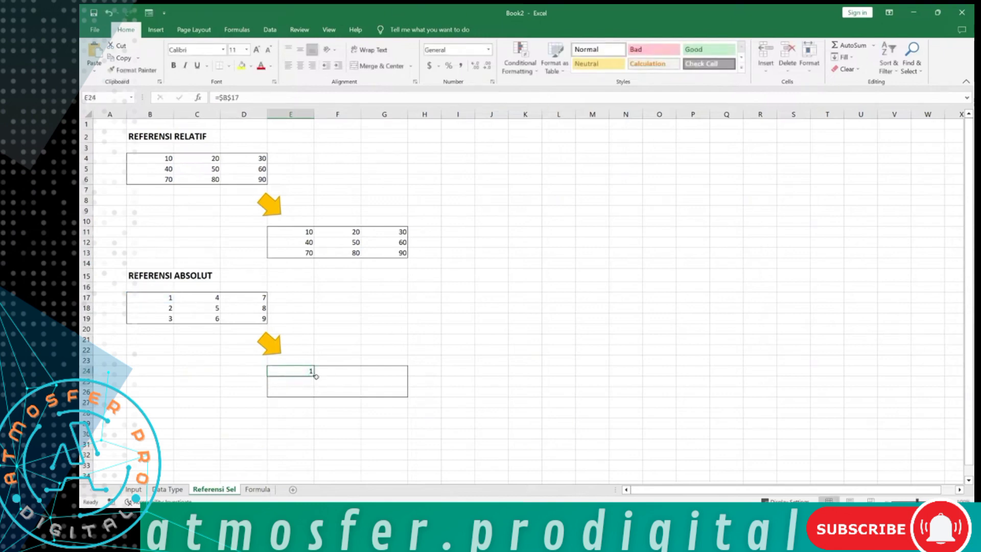
{"action": "left_click_drag", "start_coordinate": [315, 376], "coordinate": [407, 376]}
{"action": "left_click", "coordinate": [414, 383]}
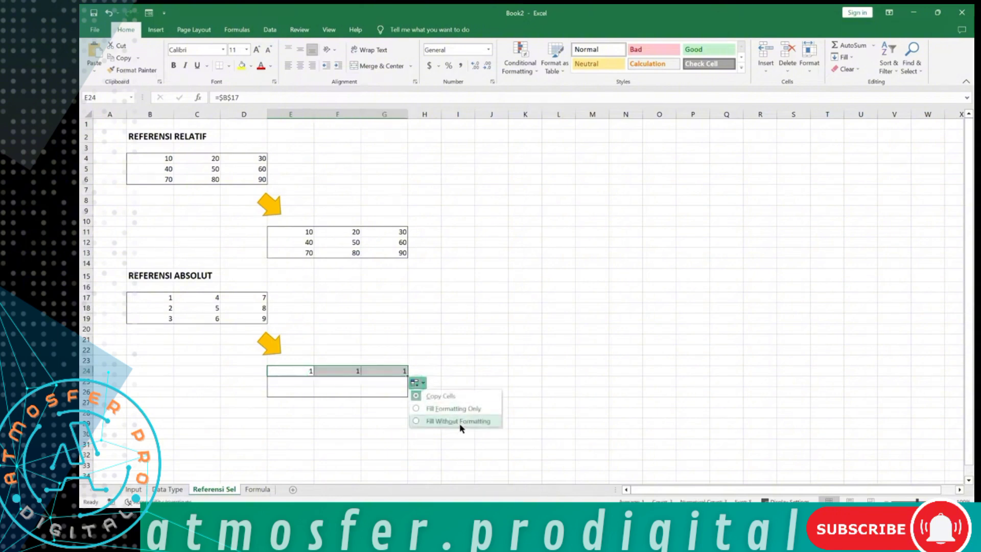
{"action": "left_click", "coordinate": [464, 421]}
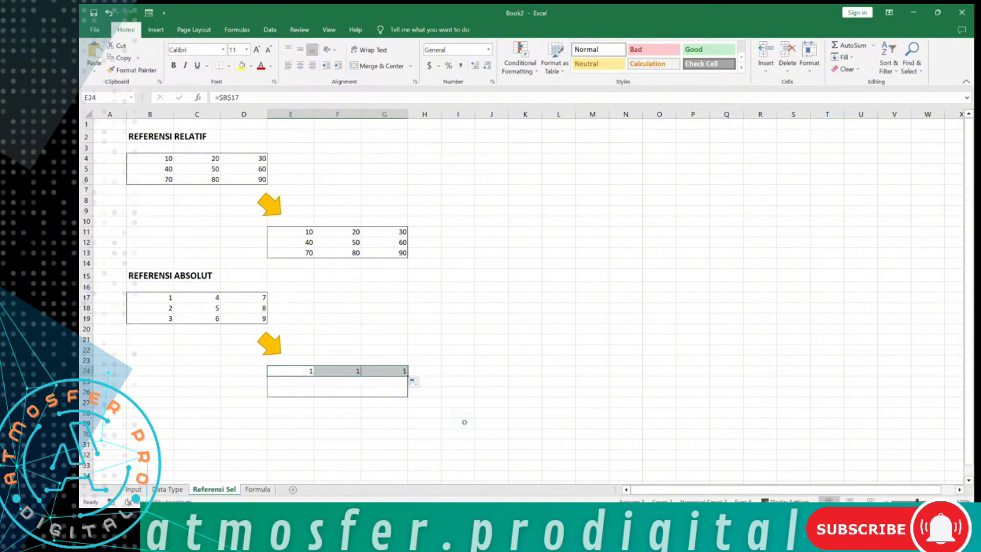
{"action": "left_click_drag", "start_coordinate": [408, 377], "coordinate": [409, 397]}
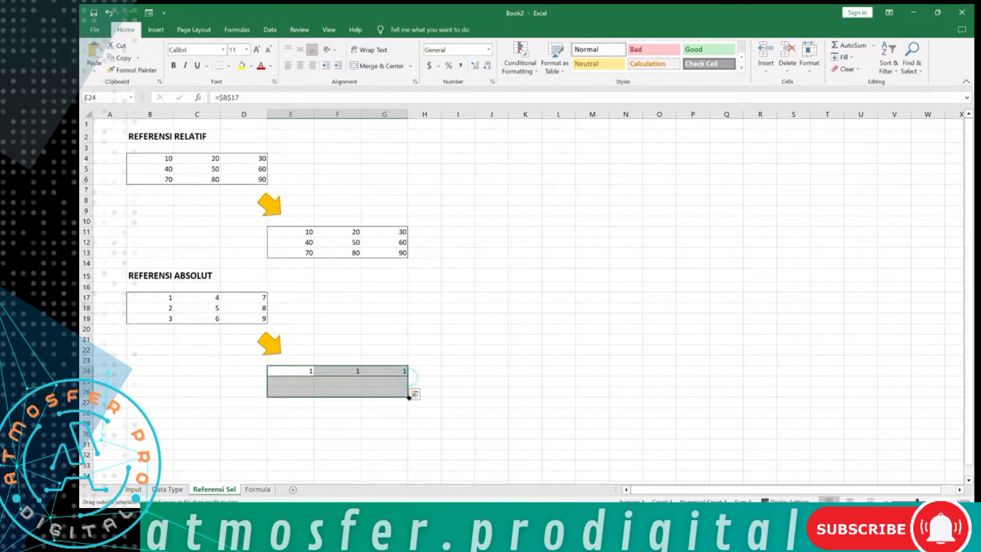
{"action": "left_click", "coordinate": [415, 404]}
{"action": "left_click", "coordinate": [449, 442]}
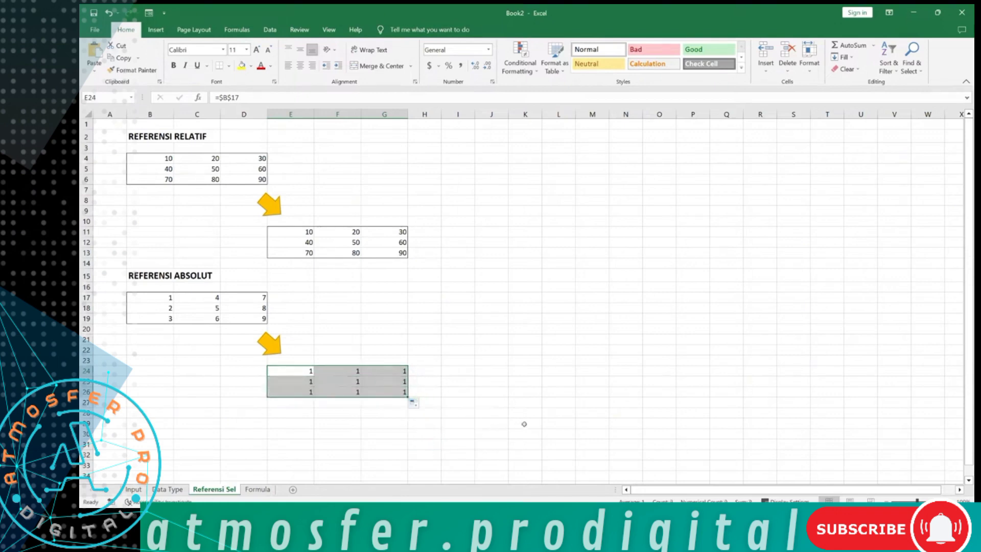
{"action": "left_click", "coordinate": [525, 423]}
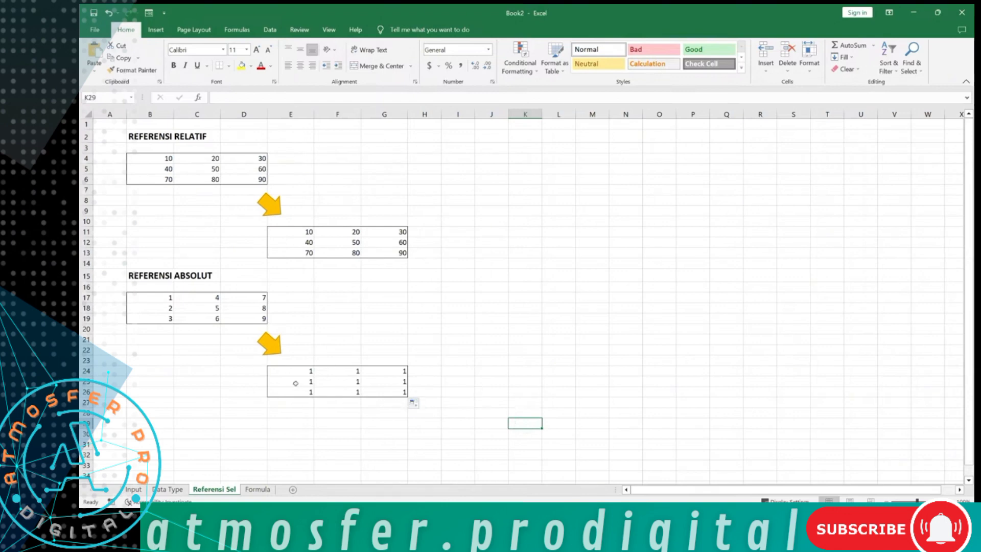
Set the REFERENSI ABSOLUT source cell B17 to 15 and check the formula in E24
{"action": "left_click_drag", "start_coordinate": [277, 372], "coordinate": [386, 387]}
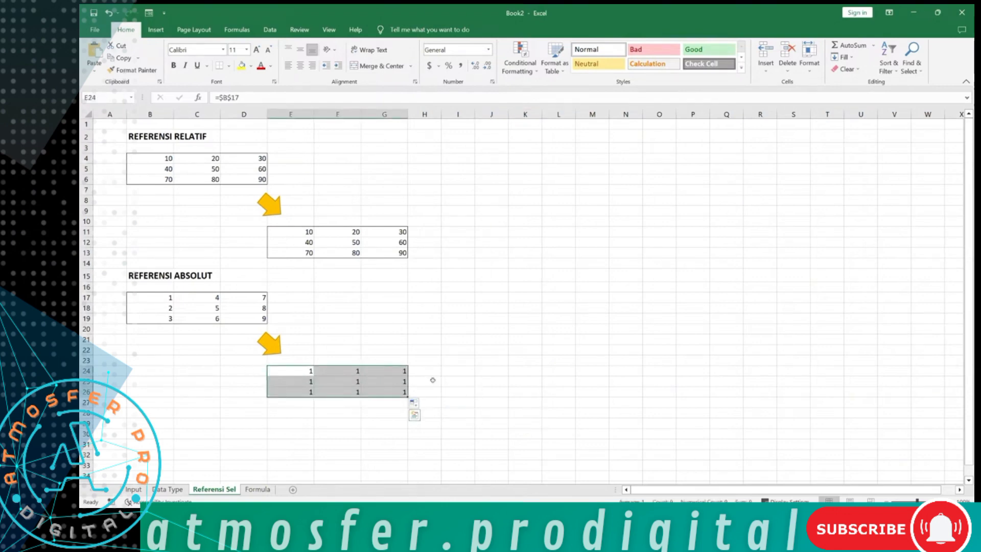
{"action": "left_click", "coordinate": [160, 297]}
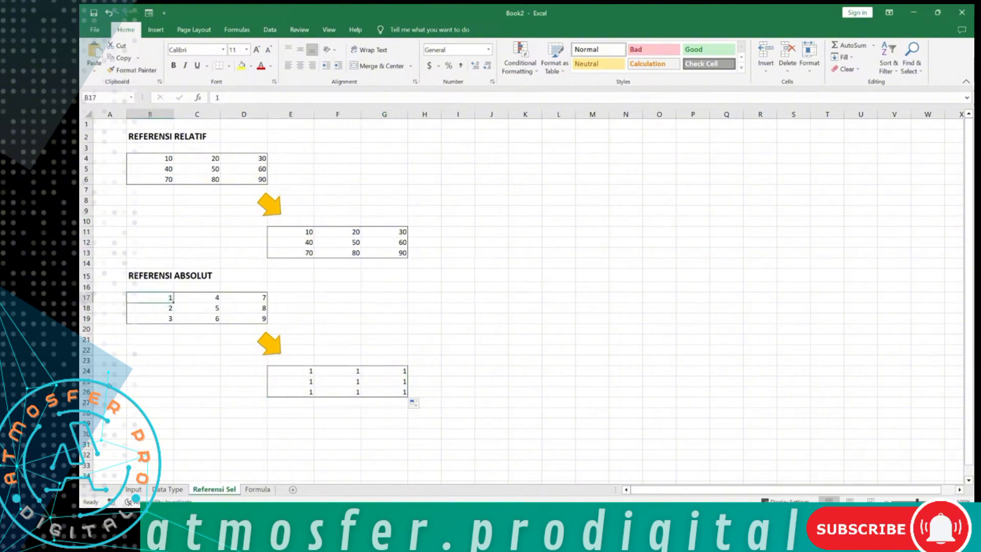
{"action": "type", "text": "1"}
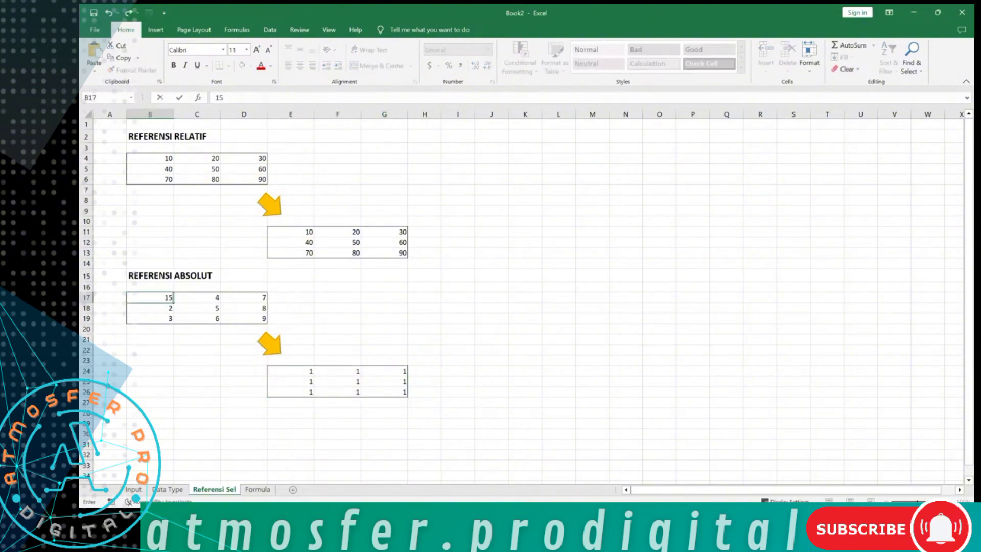
{"action": "type", "text": "5"}
{"action": "key", "text": "Return"}
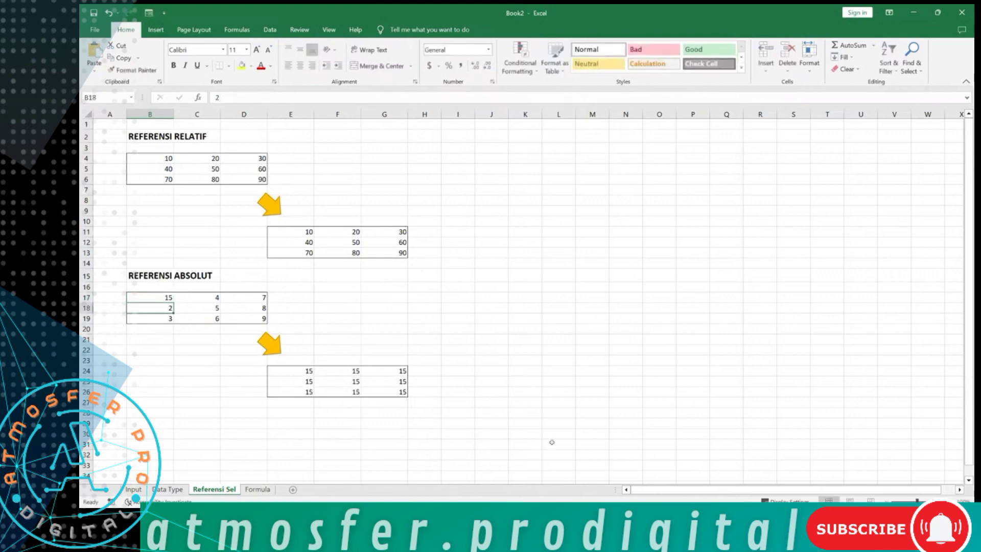
{"action": "left_click", "coordinate": [462, 429]}
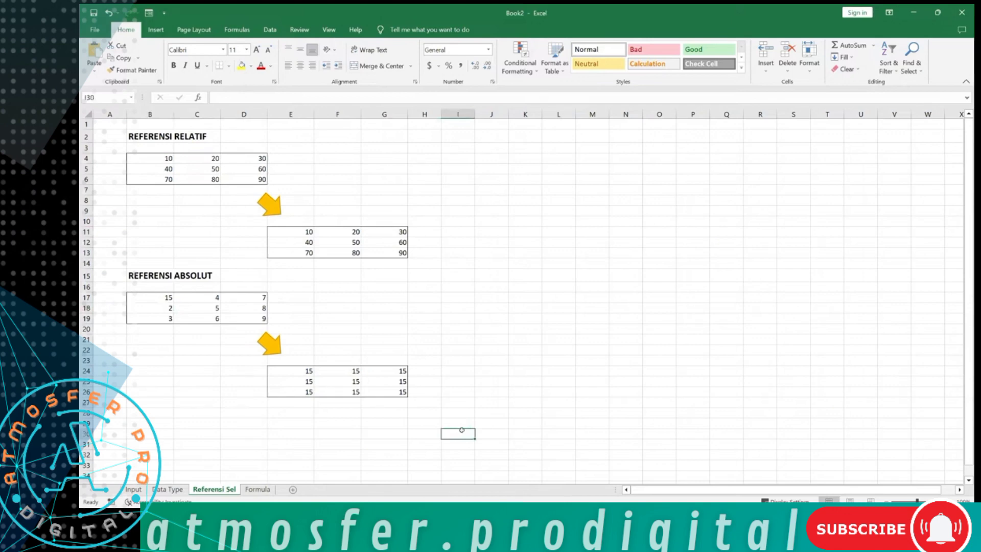
{"action": "left_click", "coordinate": [306, 370]}
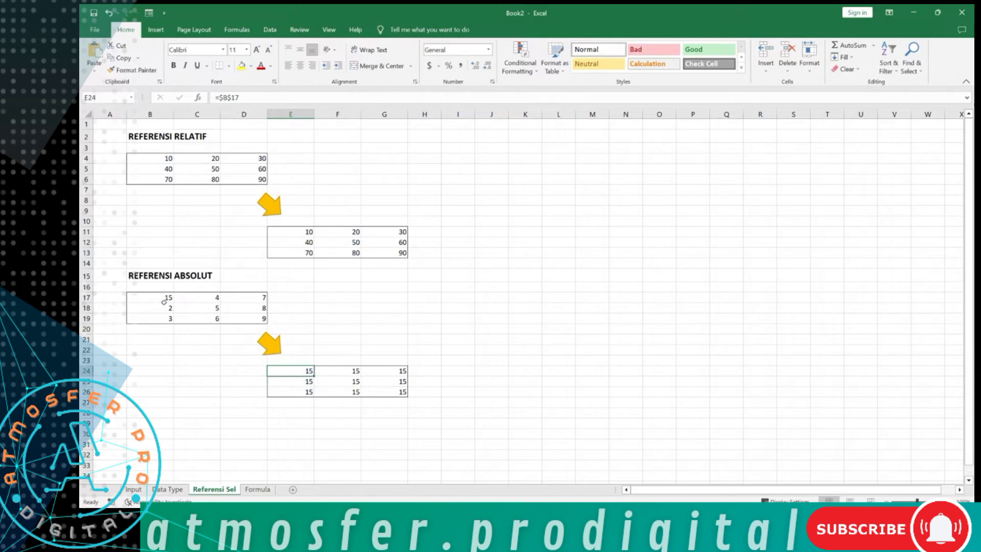
Lock only the column of the reference in E24 by changing its formula to =$B17
{"action": "left_click", "coordinate": [136, 298]}
{"action": "left_click", "coordinate": [300, 370]}
{"action": "left_click", "coordinate": [231, 97]}
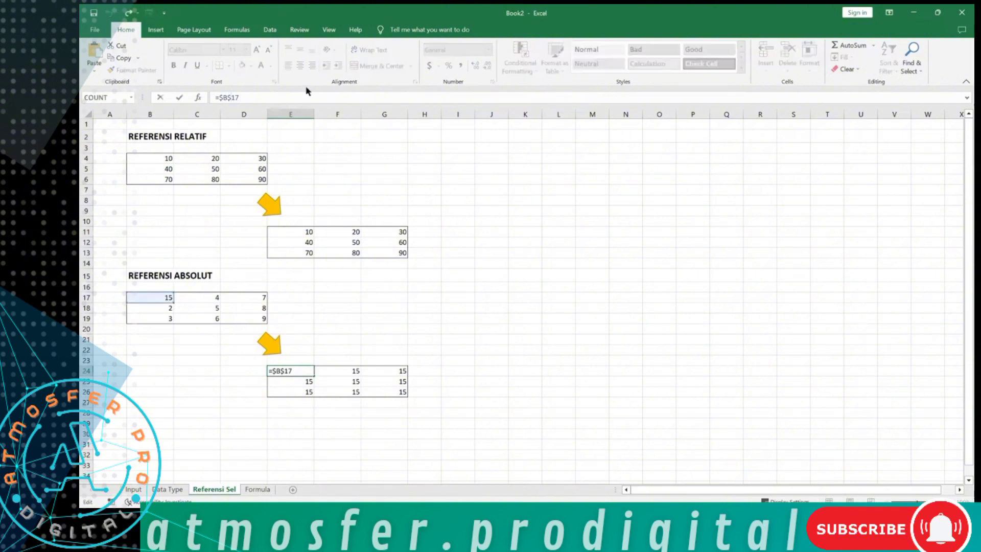
{"action": "key", "text": "BackSpace"}
{"action": "key", "text": "Return"}
Fill the column-locked formula from E24 across to column G and down to row 26, using Fill Without Formatting
{"action": "left_click", "coordinate": [309, 371]}
{"action": "left_click_drag", "start_coordinate": [314, 373], "coordinate": [407, 397]}
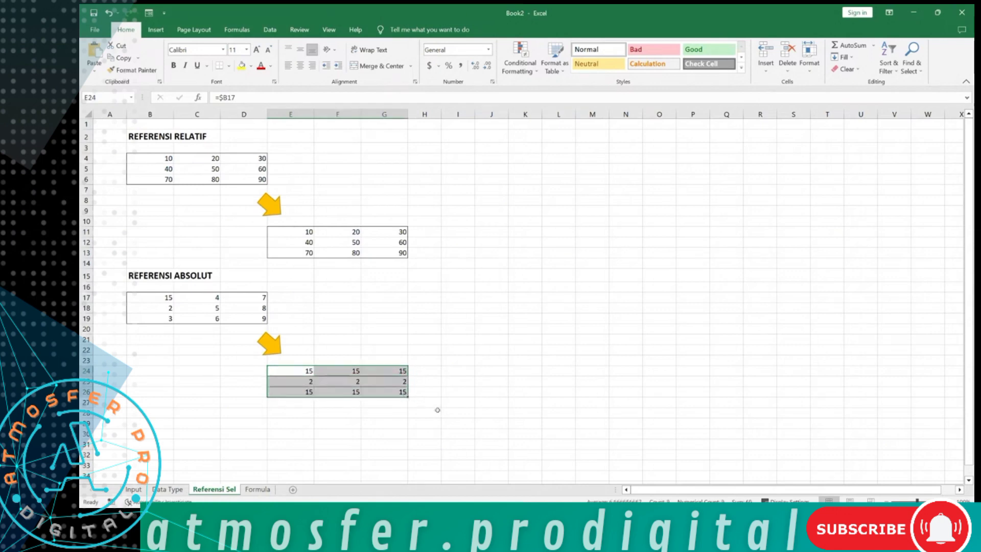
{"action": "left_click", "coordinate": [488, 423]}
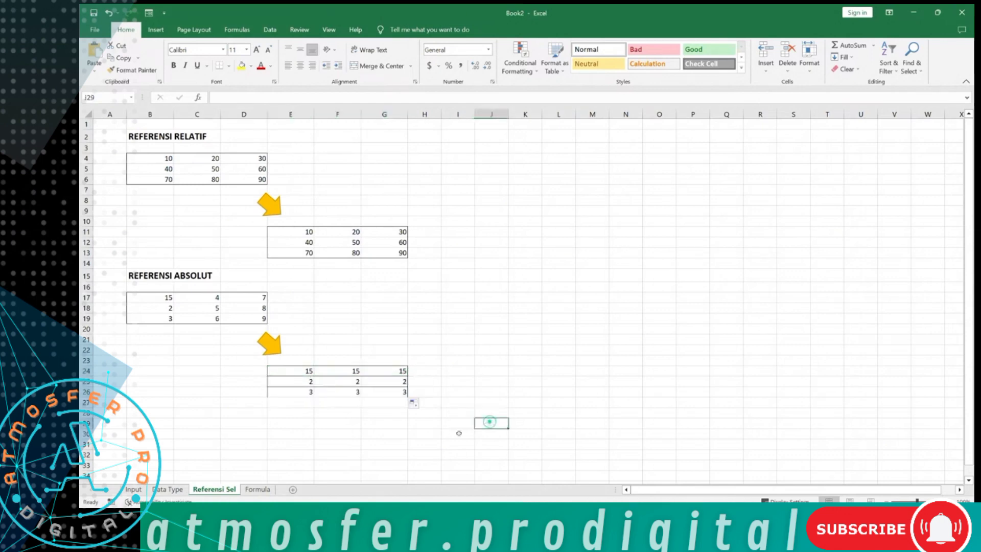
{"action": "left_click", "coordinate": [415, 404]}
{"action": "left_click", "coordinate": [452, 443]}
Compare the filled formulas in E24:E26 with the source cells B17:B19 to examine how a column-locked reference shifts
{"action": "left_click", "coordinate": [287, 371]}
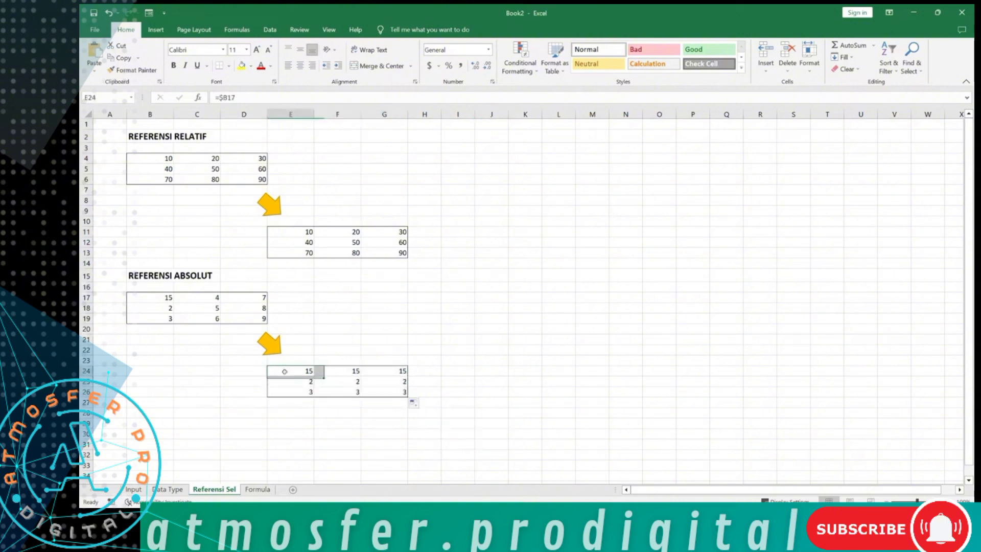
{"action": "left_click", "coordinate": [287, 382]}
{"action": "left_click", "coordinate": [291, 395]}
{"action": "left_click", "coordinate": [142, 298]}
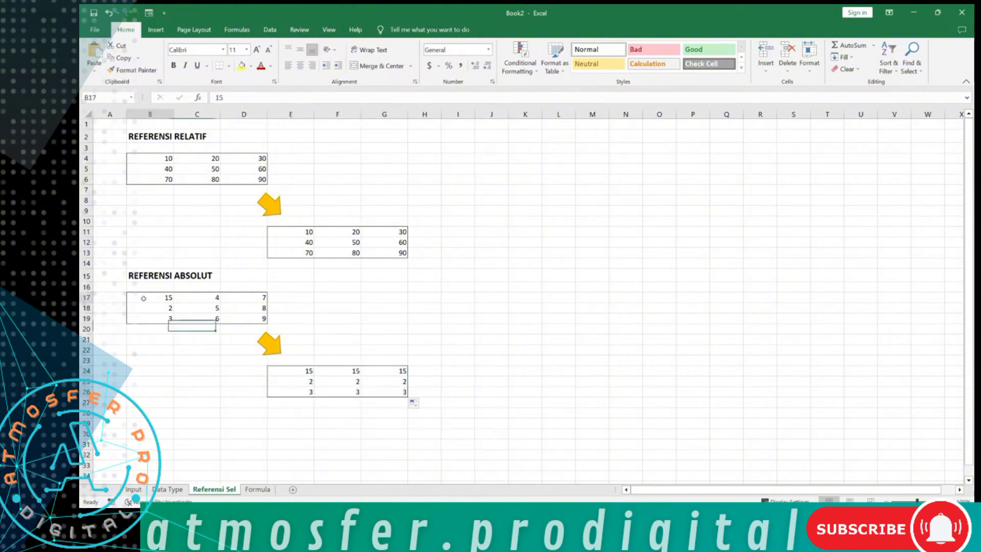
{"action": "left_click", "coordinate": [150, 308]}
{"action": "left_click", "coordinate": [154, 317]}
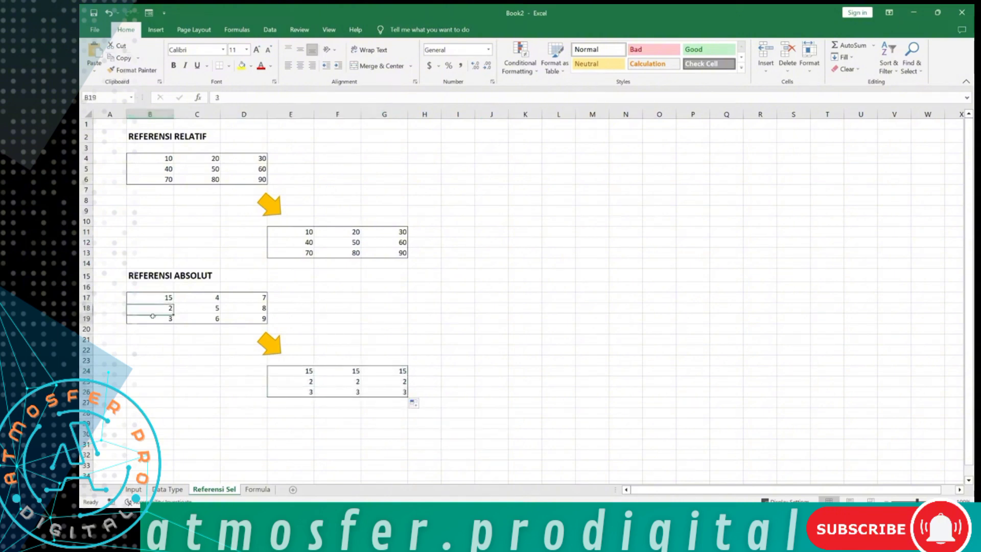
{"action": "left_click", "coordinate": [294, 381]}
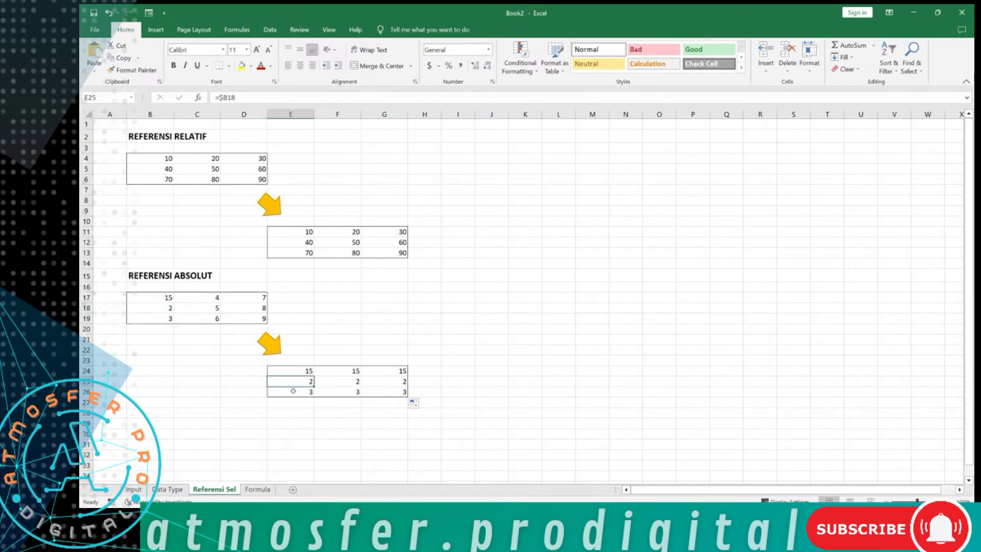
{"action": "left_click", "coordinate": [292, 391]}
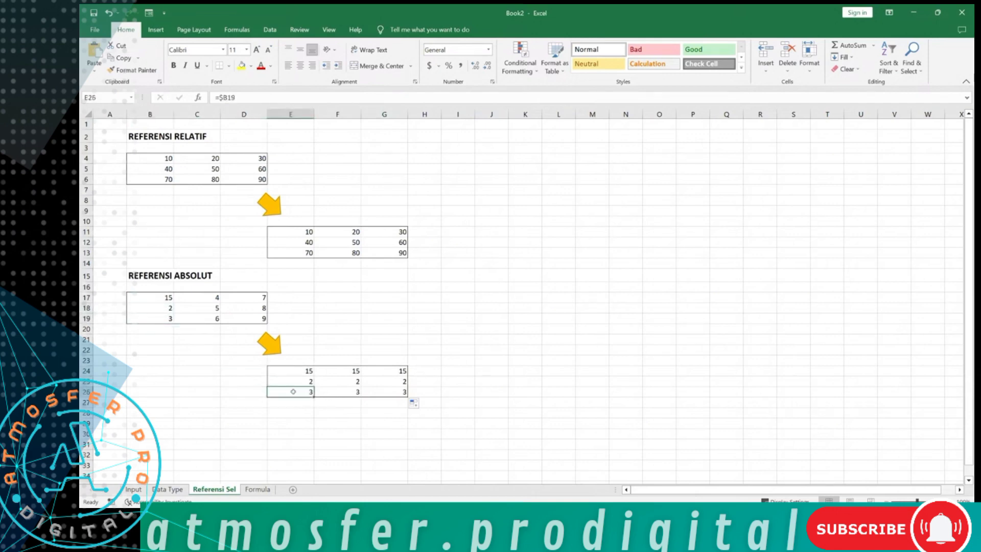
{"action": "left_click", "coordinate": [293, 435]}
Lock only the row of the reference in E24 by changing its formula to =B$17
{"action": "left_click", "coordinate": [299, 369]}
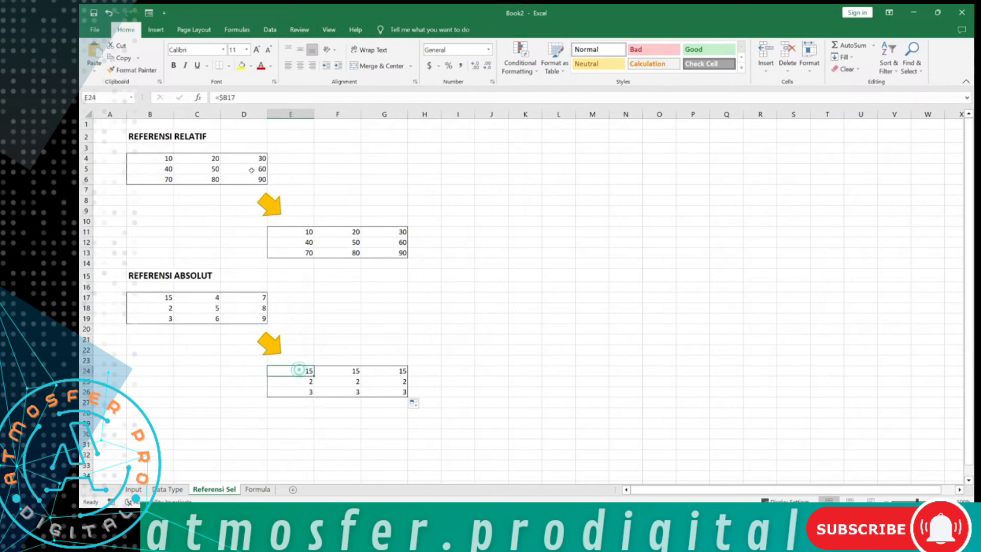
{"action": "left_click", "coordinate": [219, 97]}
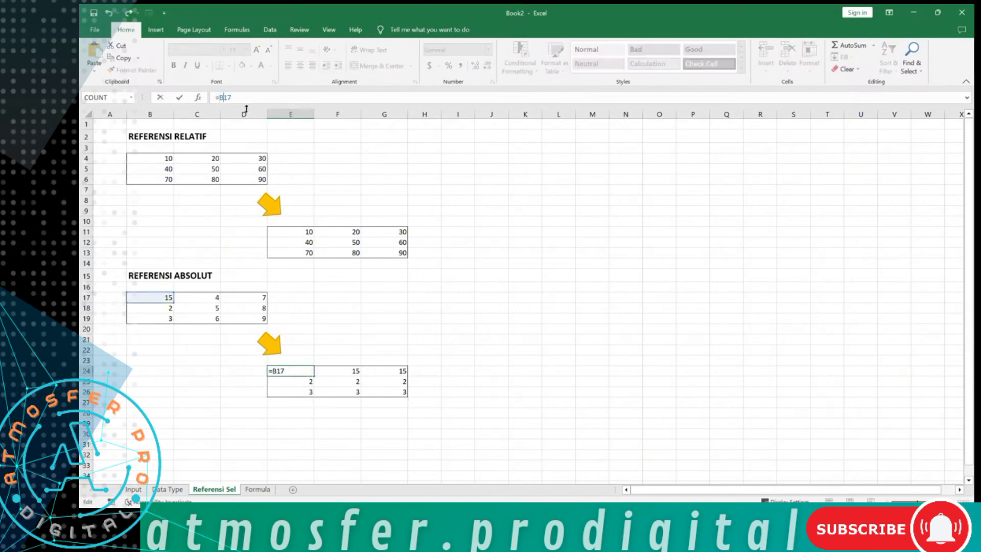
{"action": "type", "text": "$"}
Fill the row-locked formula from E24 across to column G and down to row 26, and compare it with source row 17
{"action": "left_click_drag", "start_coordinate": [313, 375], "coordinate": [411, 396]}
{"action": "left_click", "coordinate": [337, 454]}
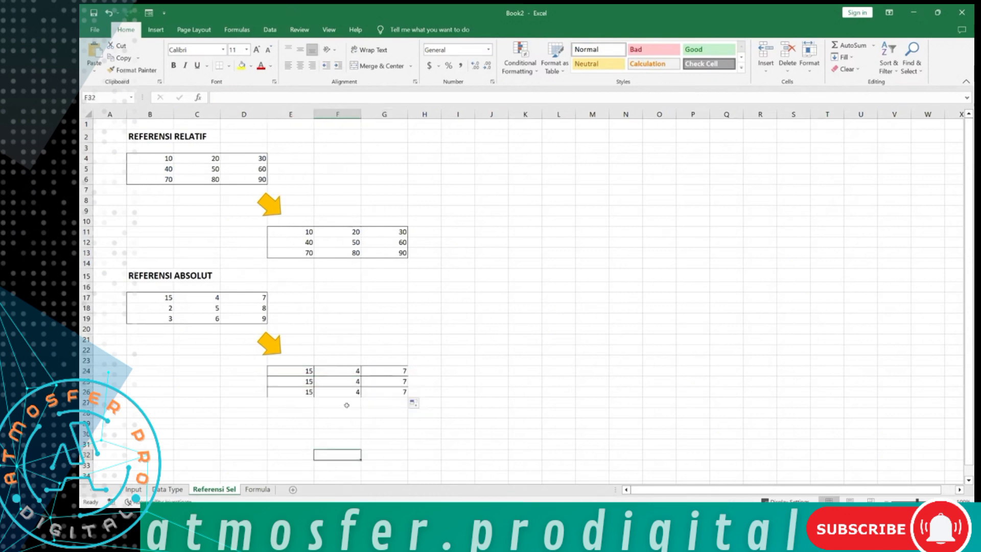
{"action": "left_click", "coordinate": [88, 297]}
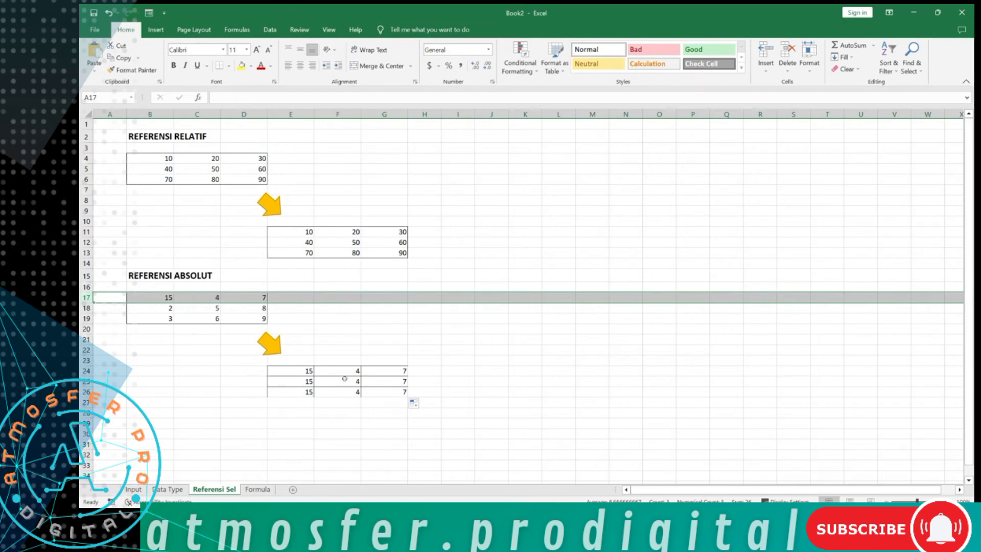
{"action": "left_click_drag", "start_coordinate": [393, 373], "coordinate": [391, 391]}
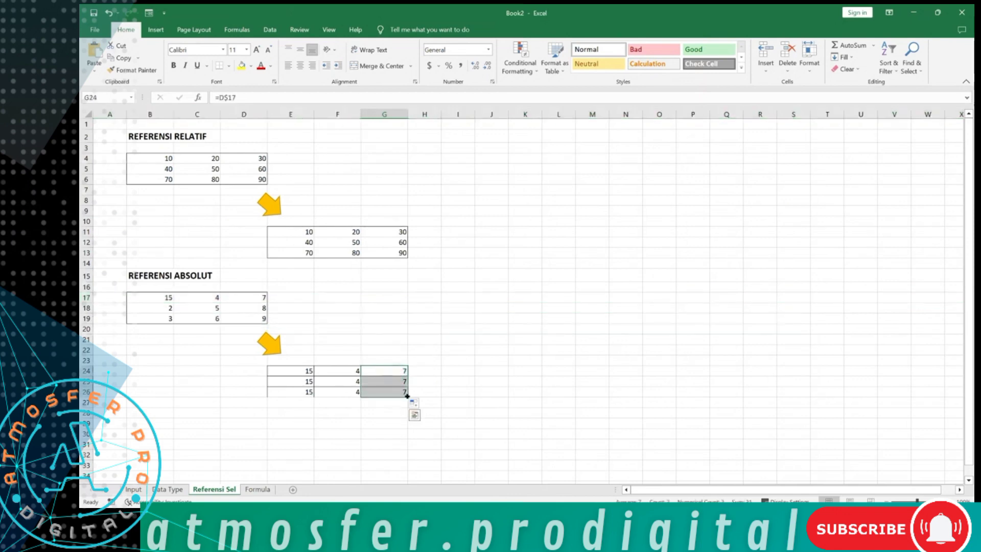
{"action": "left_click", "coordinate": [458, 393]}
Make the reference in E24 fully relative by changing its formula to =B17
{"action": "left_click", "coordinate": [308, 370]}
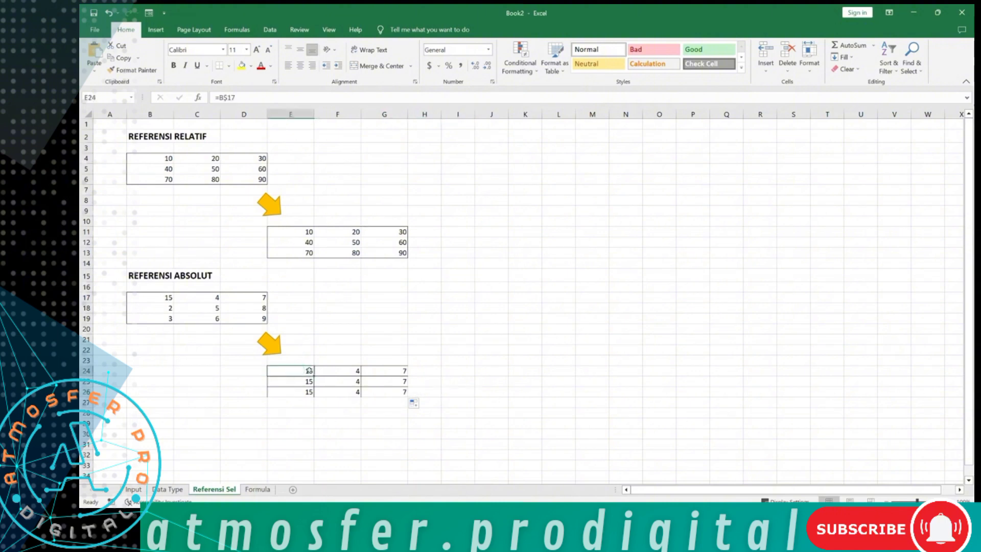
{"action": "left_click", "coordinate": [225, 97]}
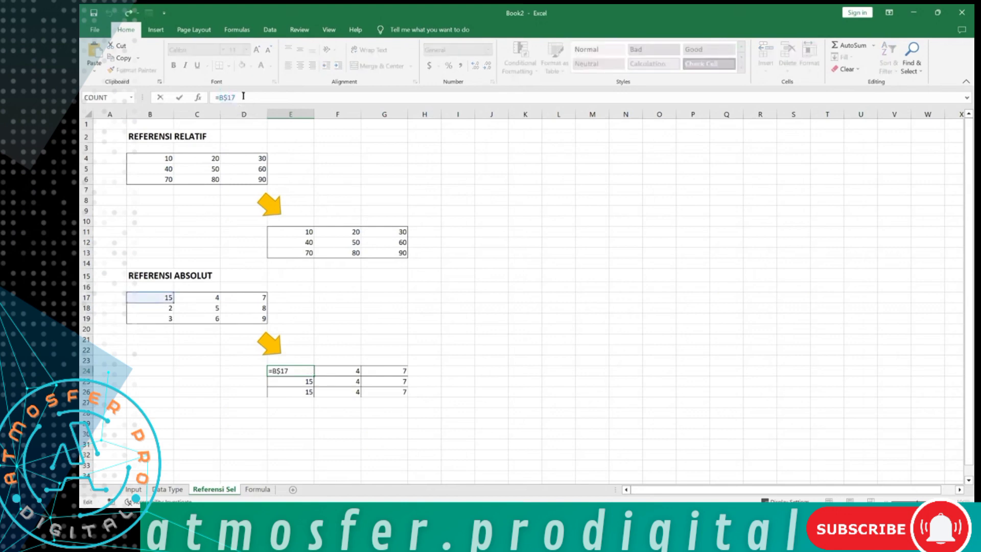
{"action": "key", "text": "BackSpace"}
{"action": "key", "text": "ctrl+Return"}
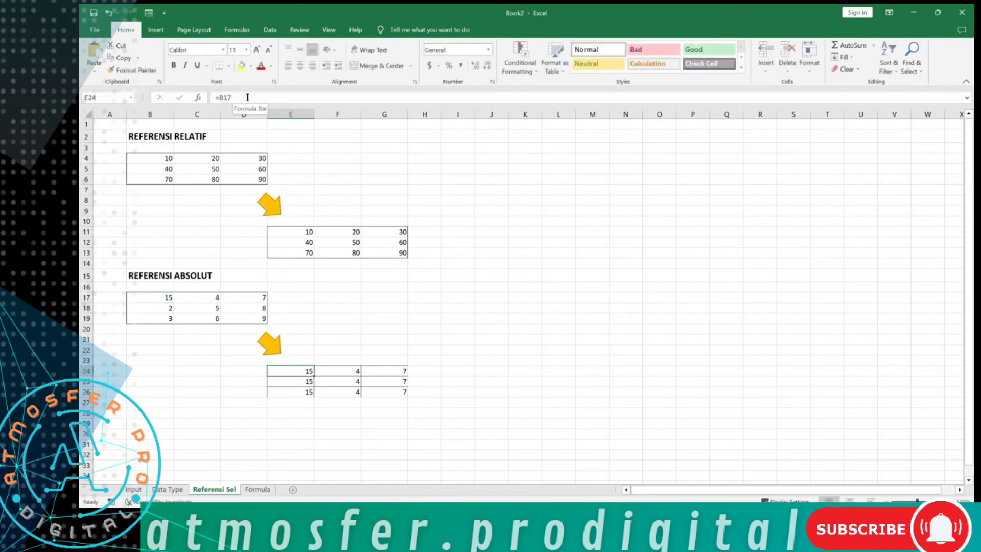
Cycle the B17 reference in E24 through its absolute and mixed forms, starting with =$B$17, and commit the formula
{"action": "left_click", "coordinate": [247, 97]}
{"action": "key", "text": "F4"}
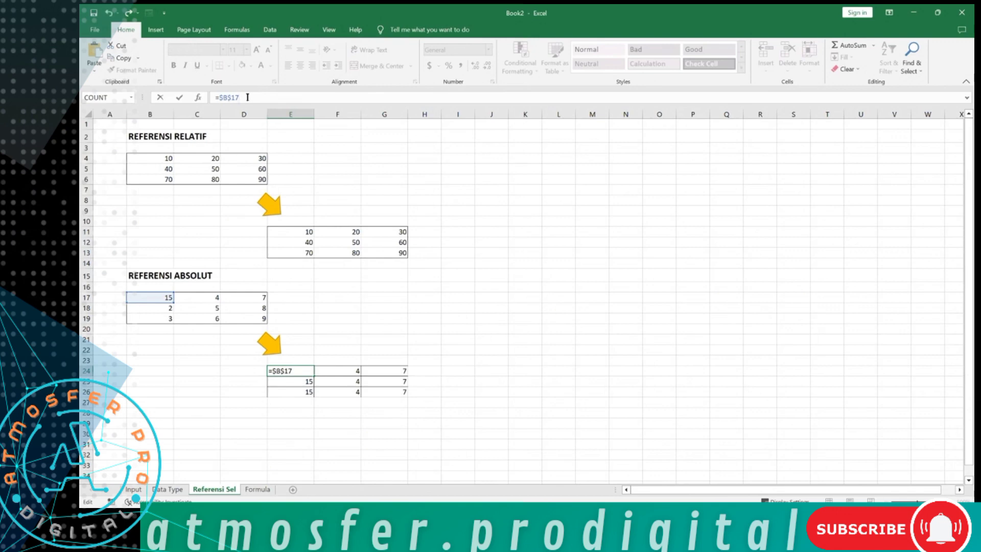
{"action": "key", "text": "F4"}
{"action": "key", "text": "F4"}
{"action": "key", "text": "F4"}
{"action": "key", "text": "Return"}
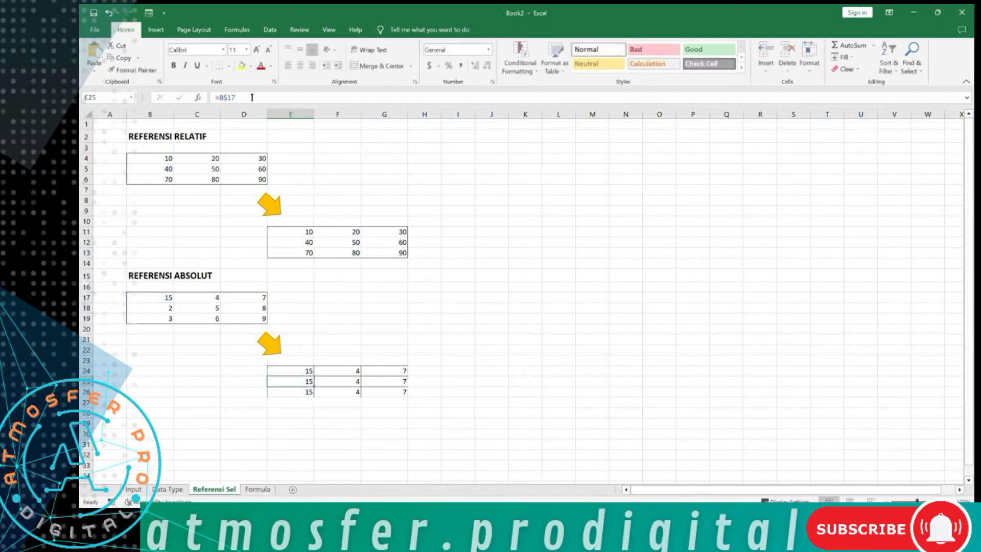
Cycle the reference in E25 through its lock types, including the absolute form =$B$17, and commit the formula
{"action": "left_click", "coordinate": [253, 96]}
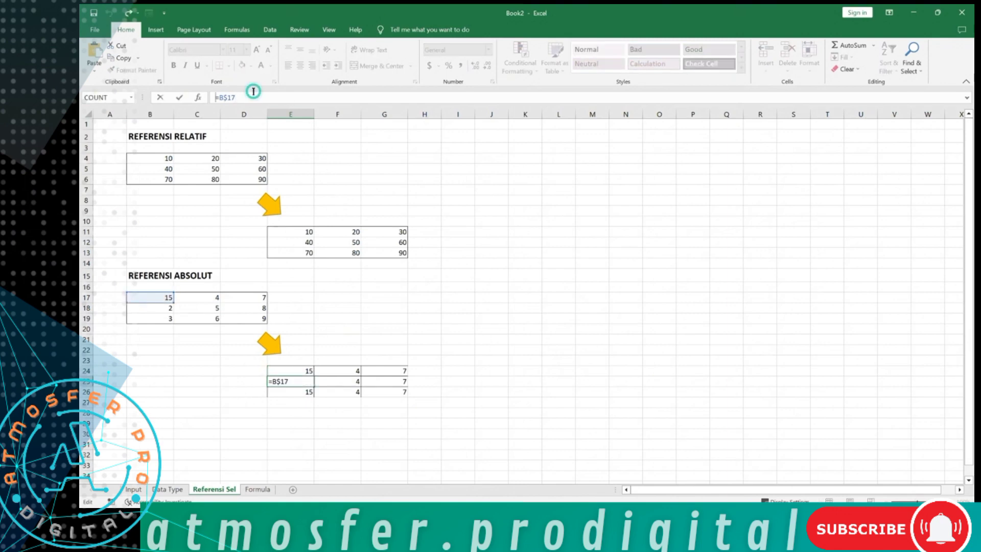
{"action": "key", "text": "F4"}
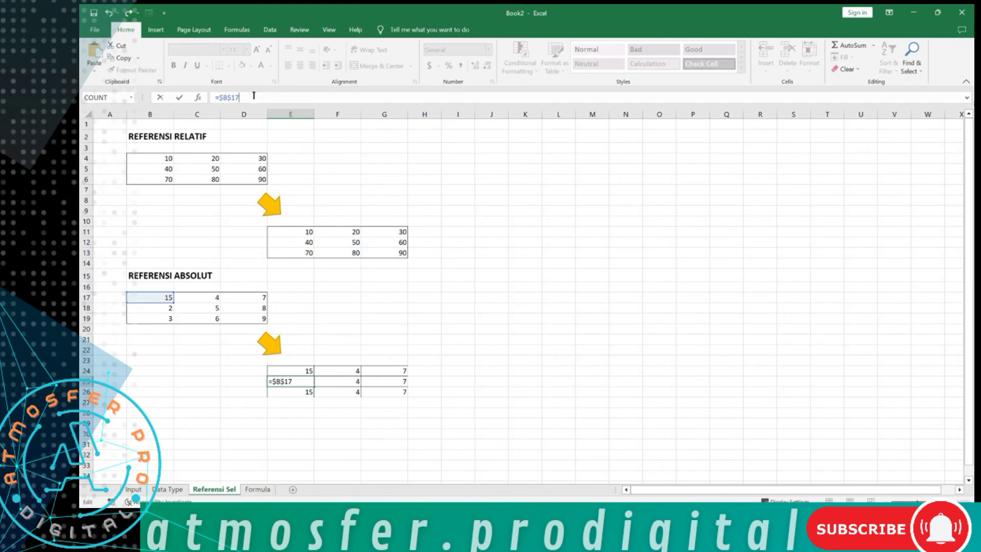
{"action": "key", "text": "F4"}
{"action": "key", "text": "Return"}
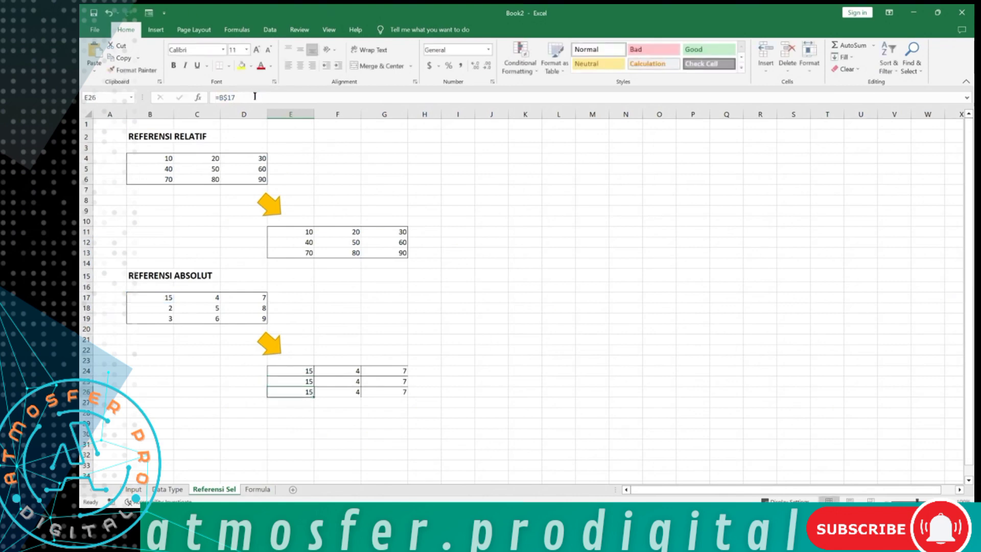